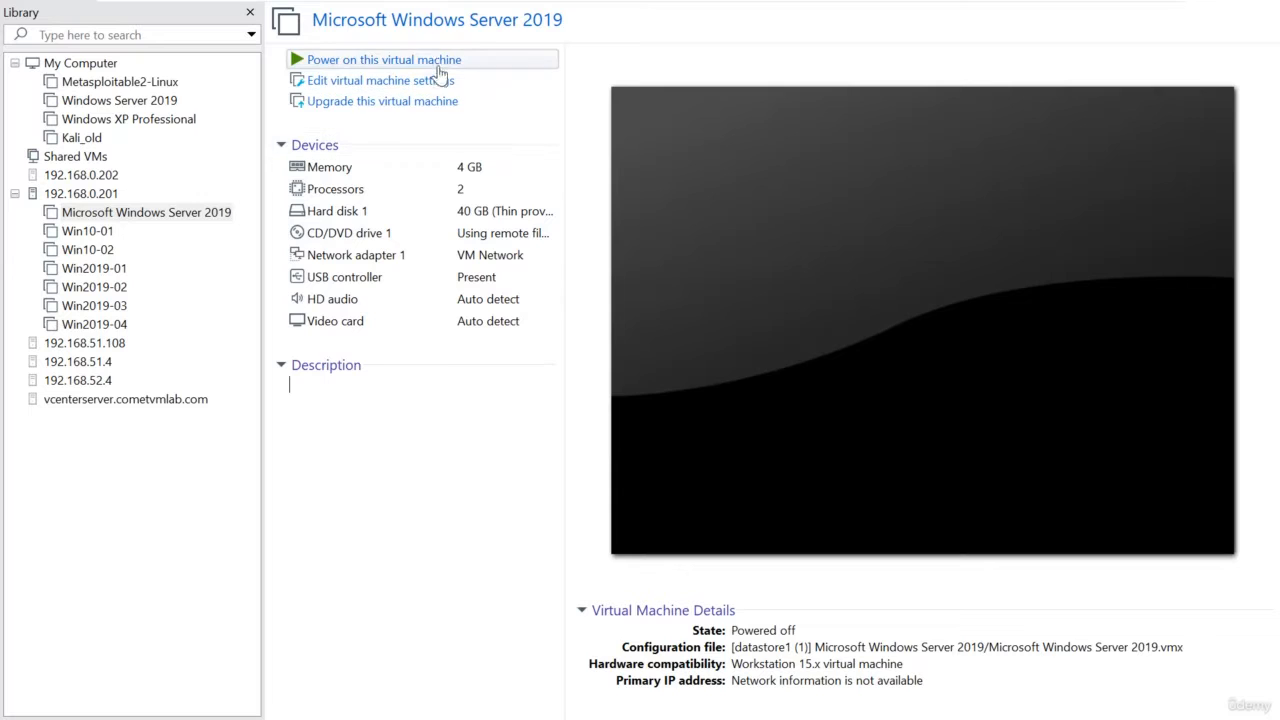
Power on the Microsoft Windows Server 2019 virtual machine and boot it into Windows Setup.
click(437, 59)
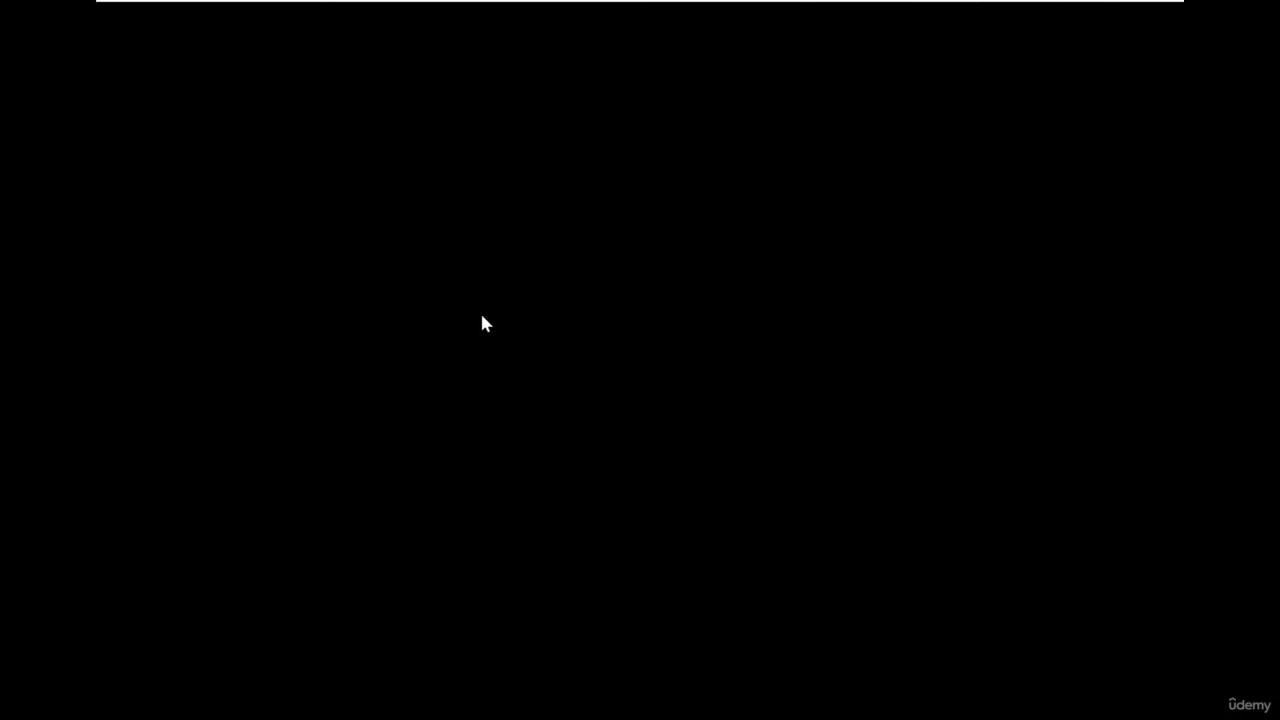
key(Return)
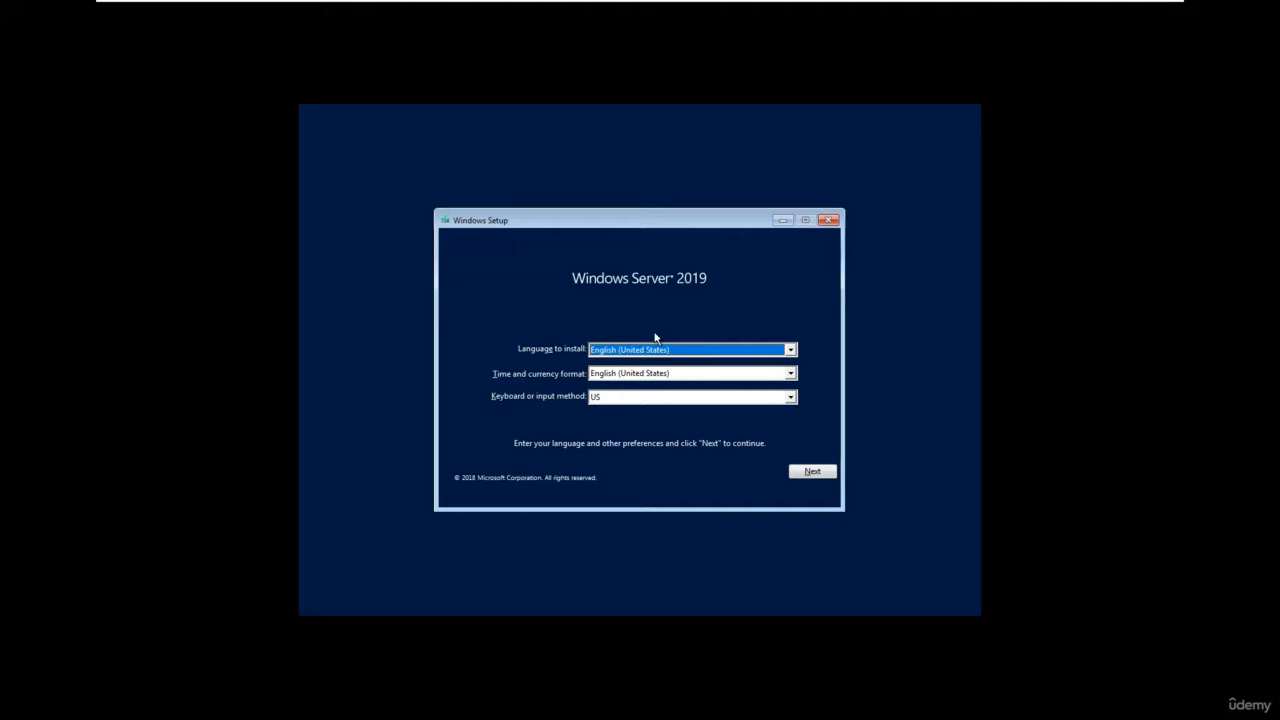
Set the time and currency format to English (India) and start the Windows Server 2019 installation.
click(675, 376)
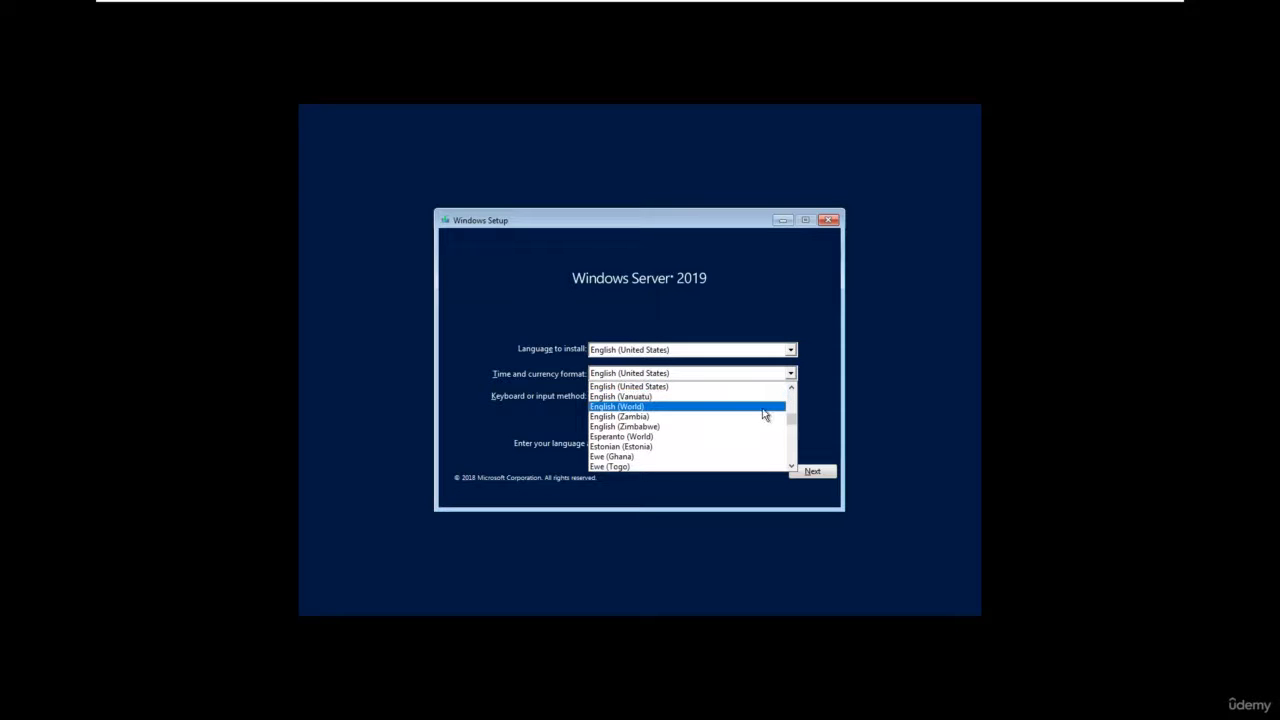
scroll(763, 414, up, 8)
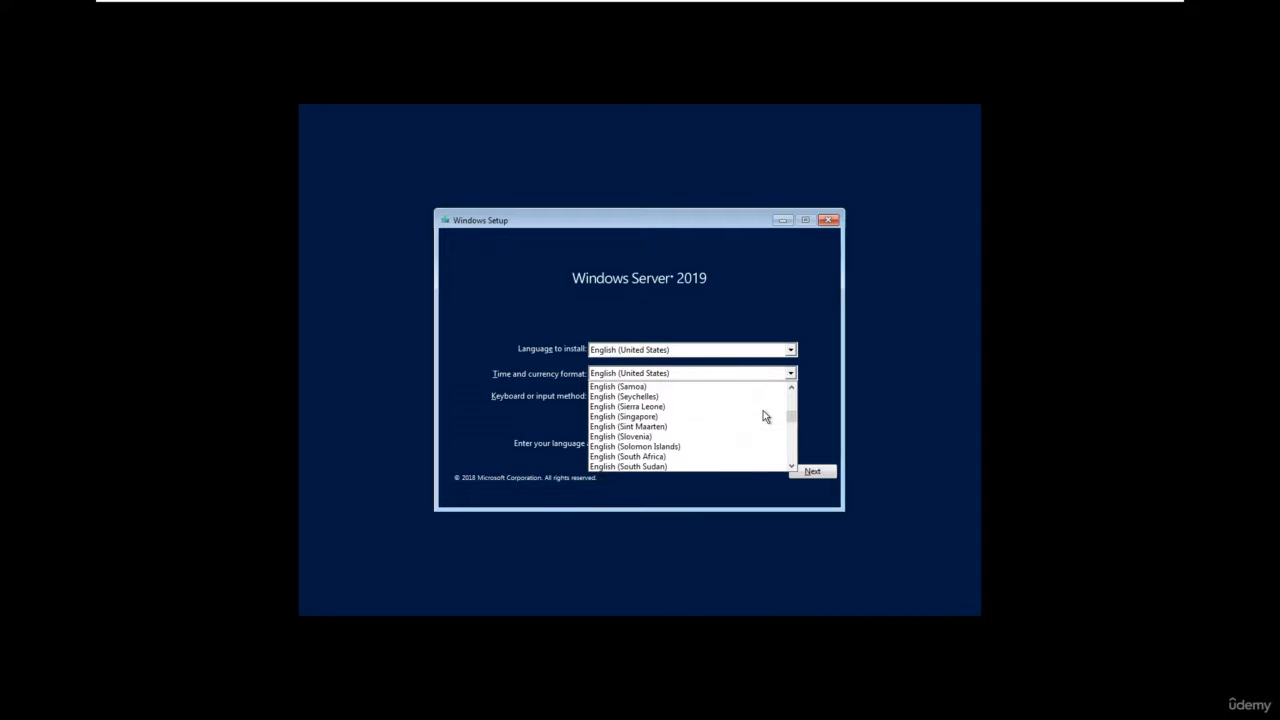
scroll(718, 428, up, 5)
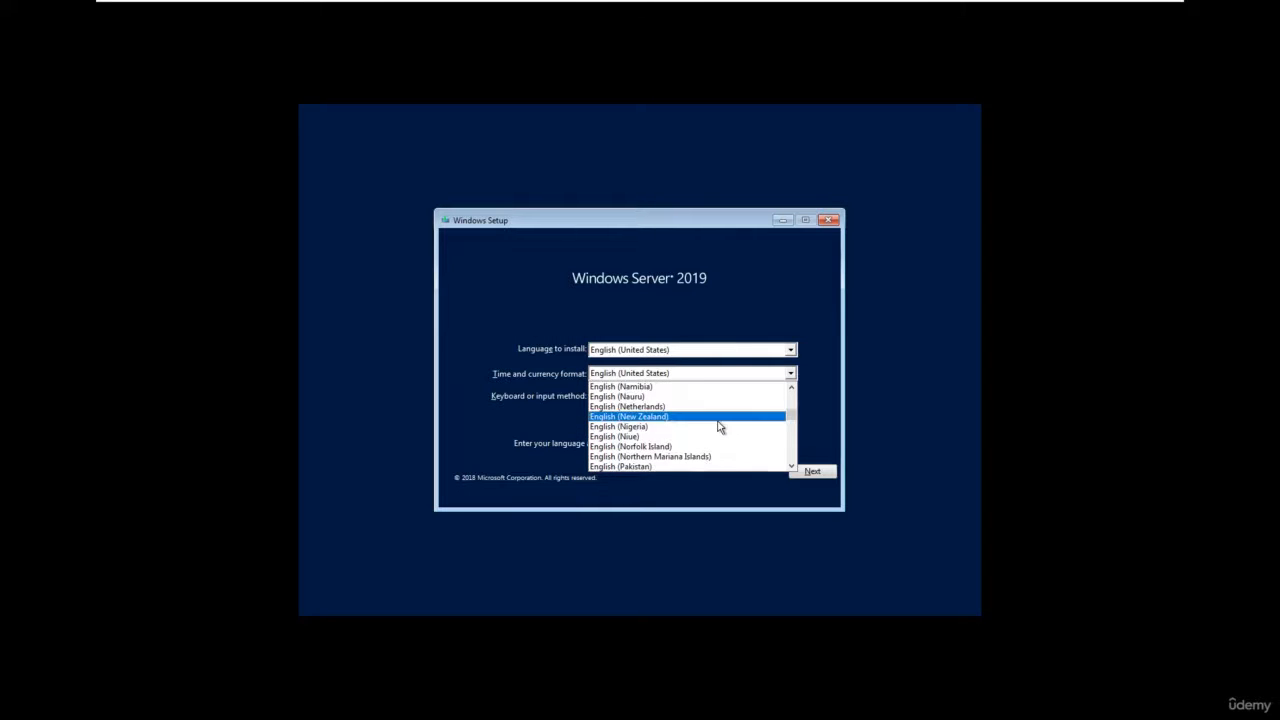
scroll(717, 422, up, 4)
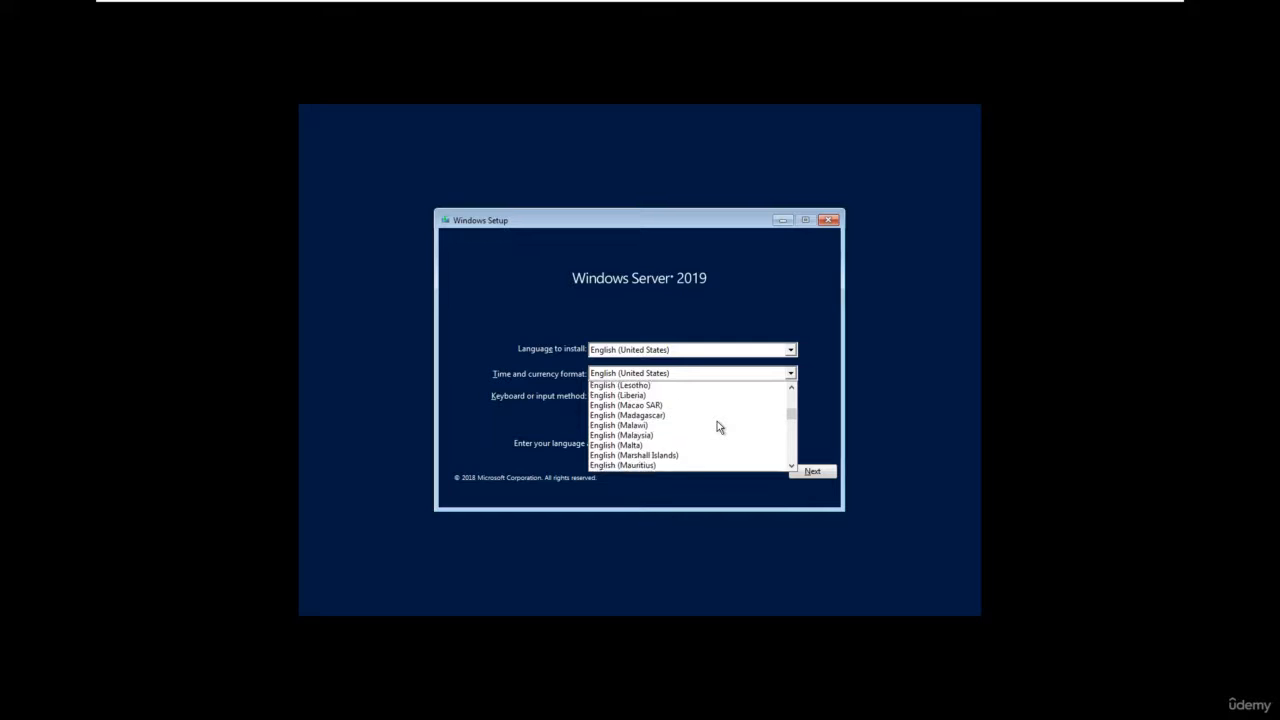
scroll(717, 422, up, 3)
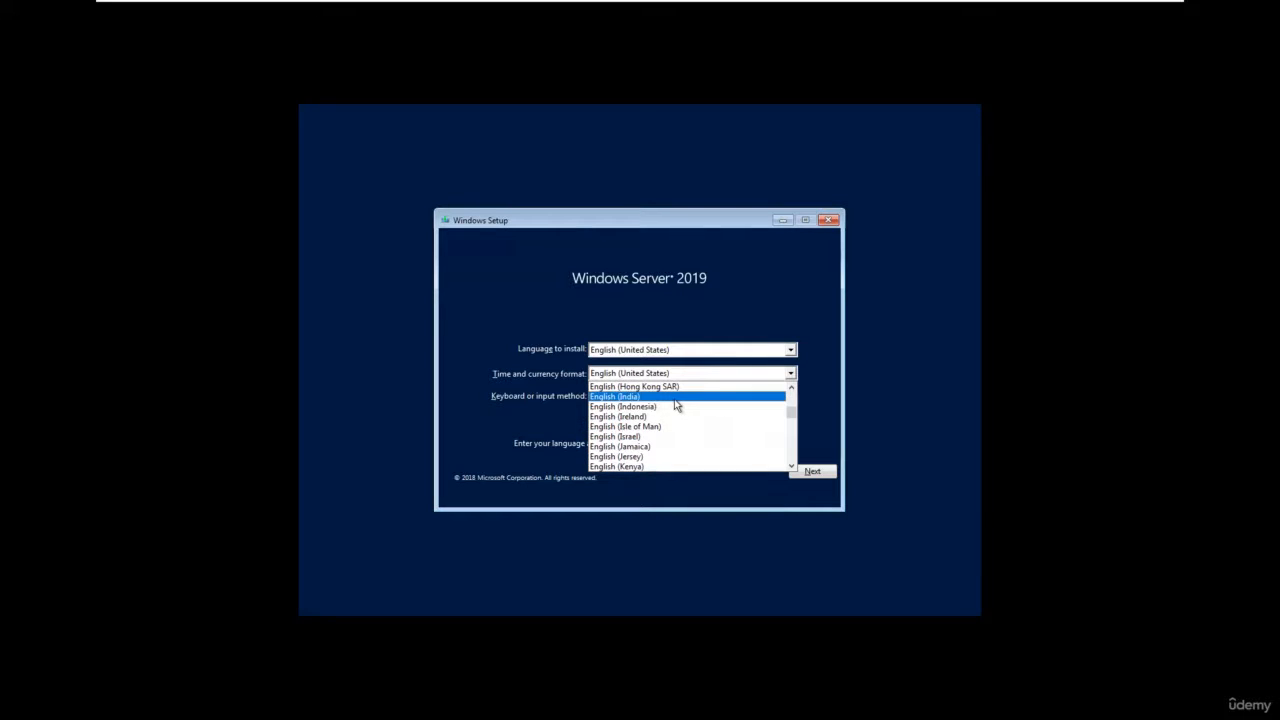
click(675, 403)
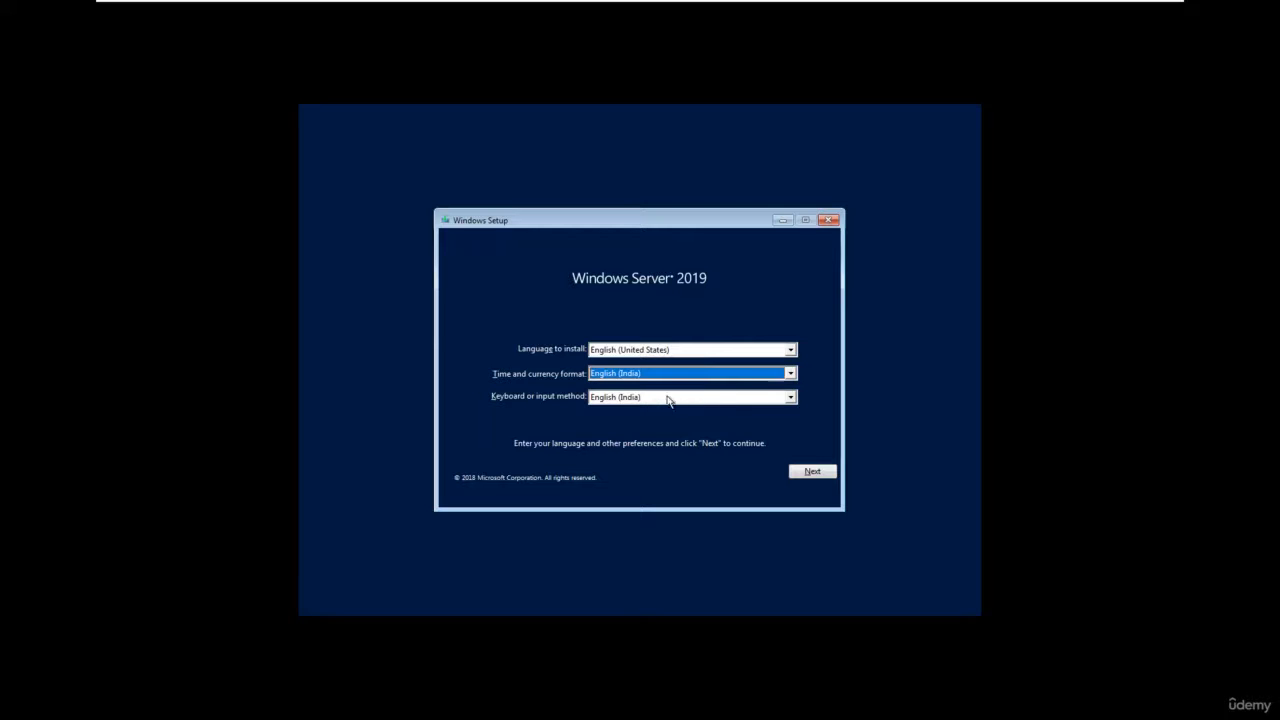
click(816, 473)
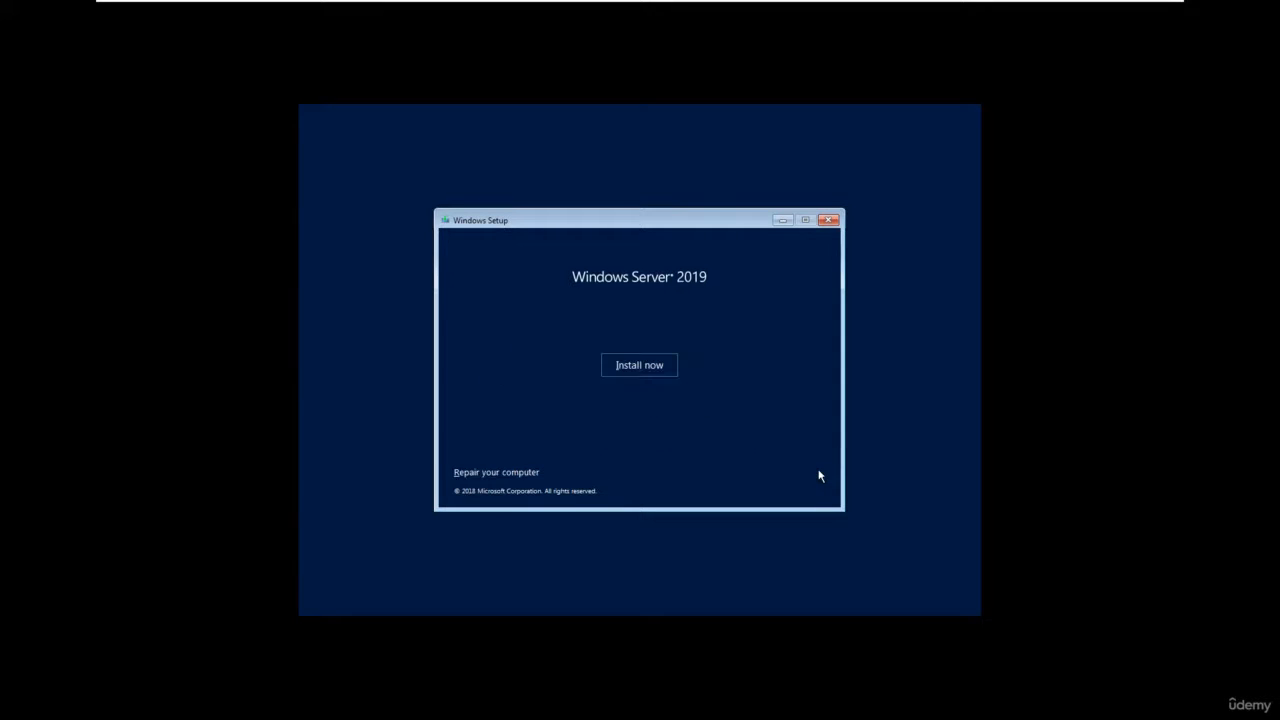
click(645, 369)
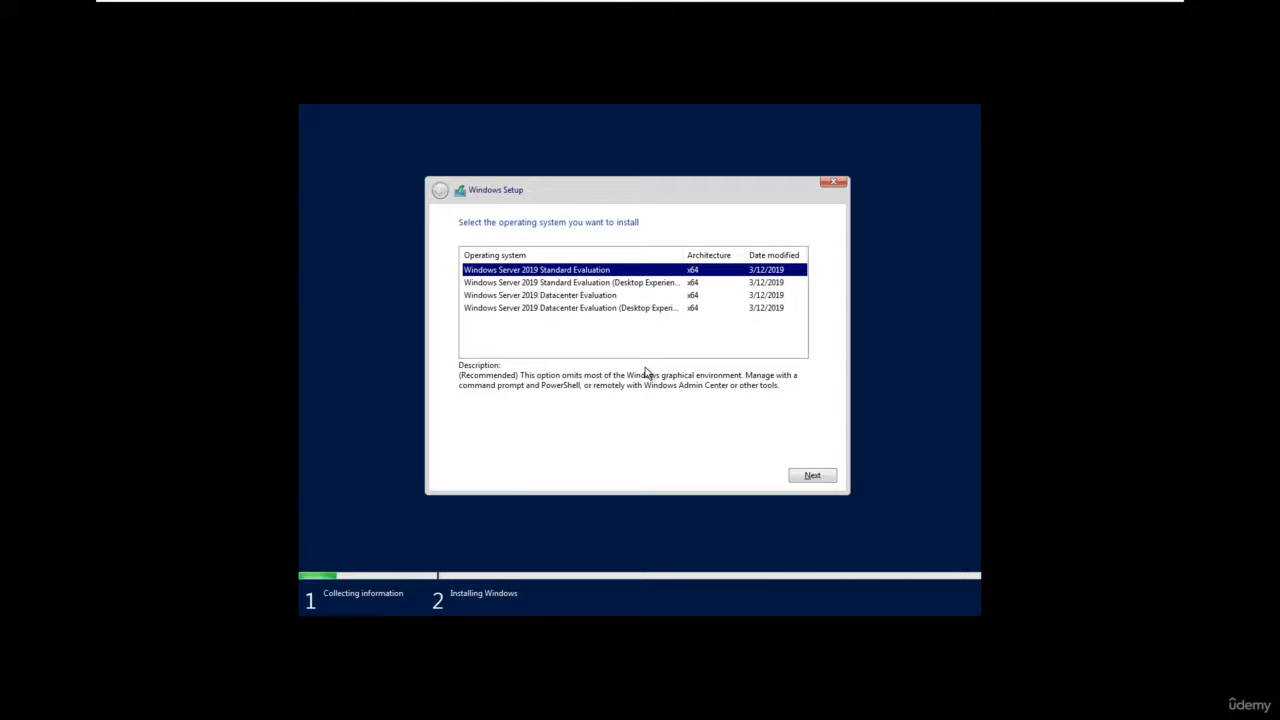
Widen the operating system column to compare the editions and choose Windows Server 2019 Standard Evaluation (Desktop Experience) for installation.
click(587, 289)
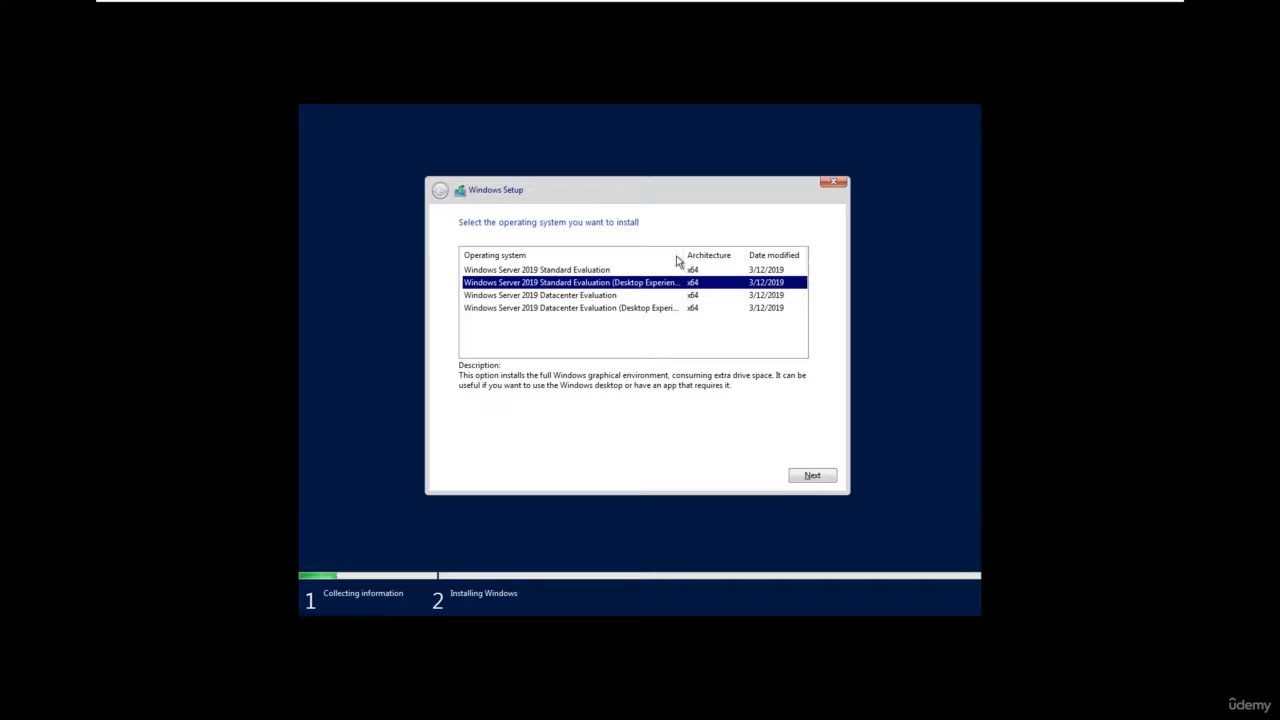
drag(686, 257, 714, 259)
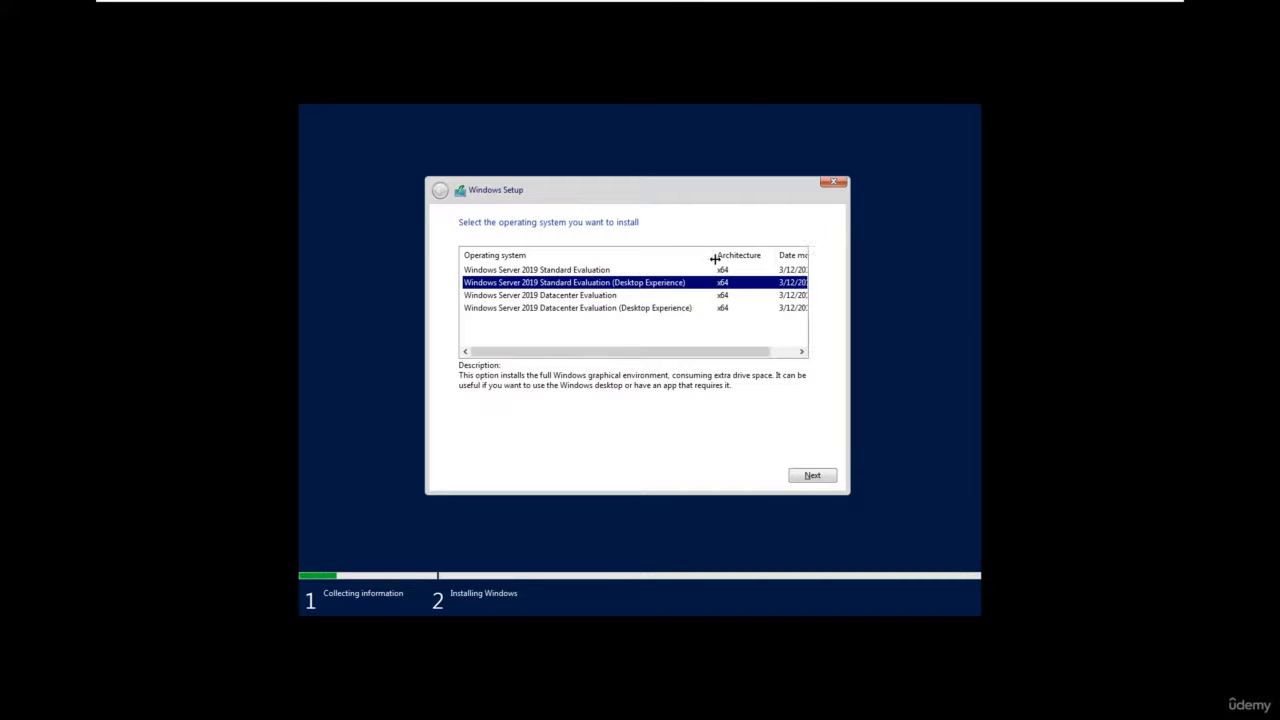
click(668, 274)
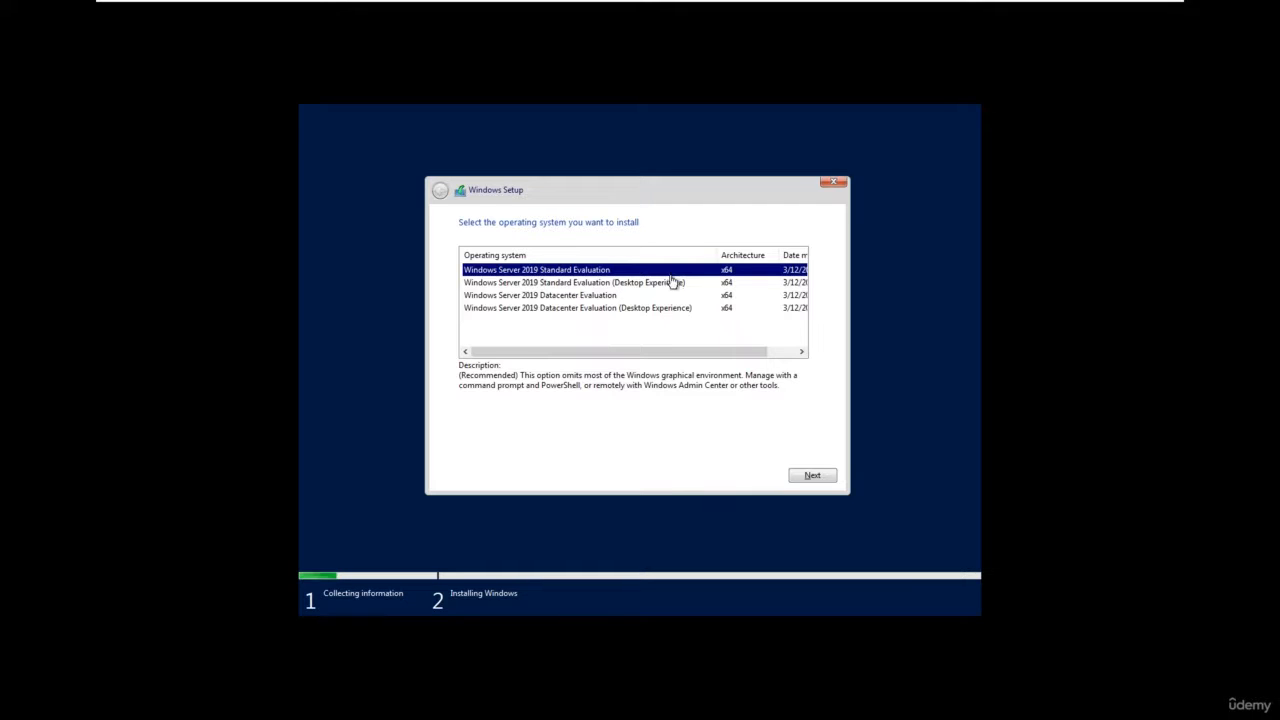
click(676, 284)
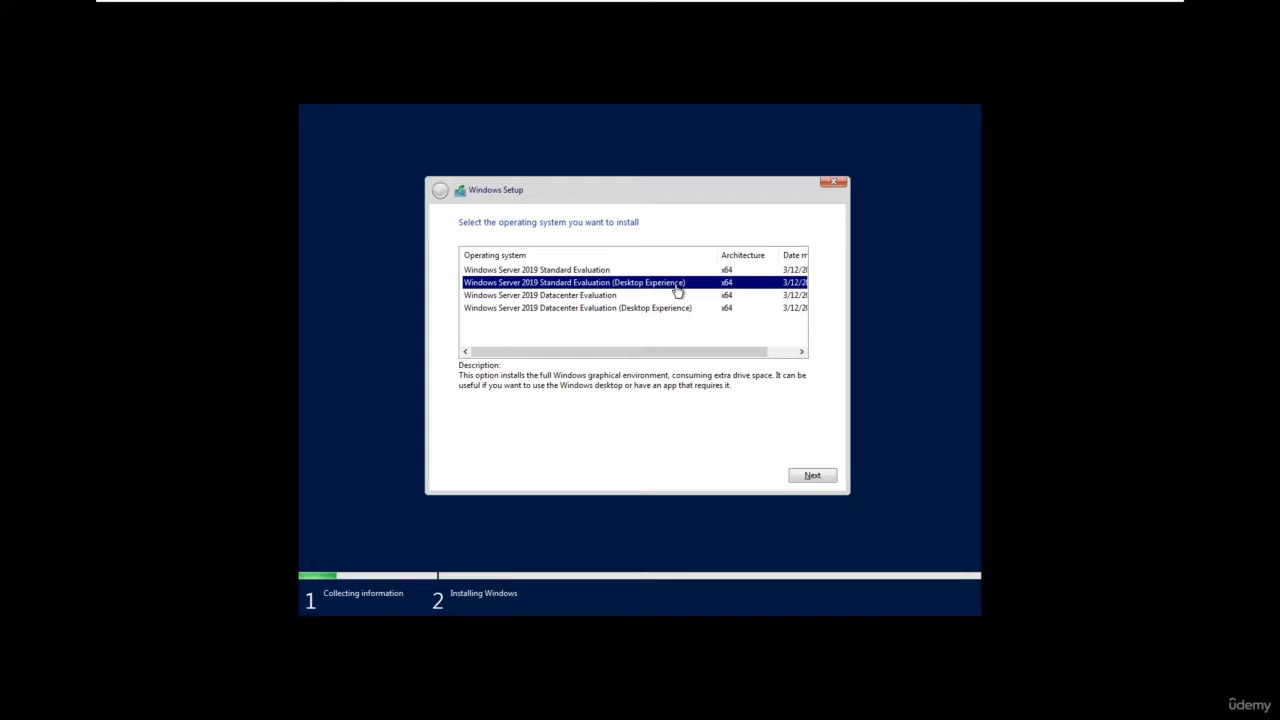
click(618, 308)
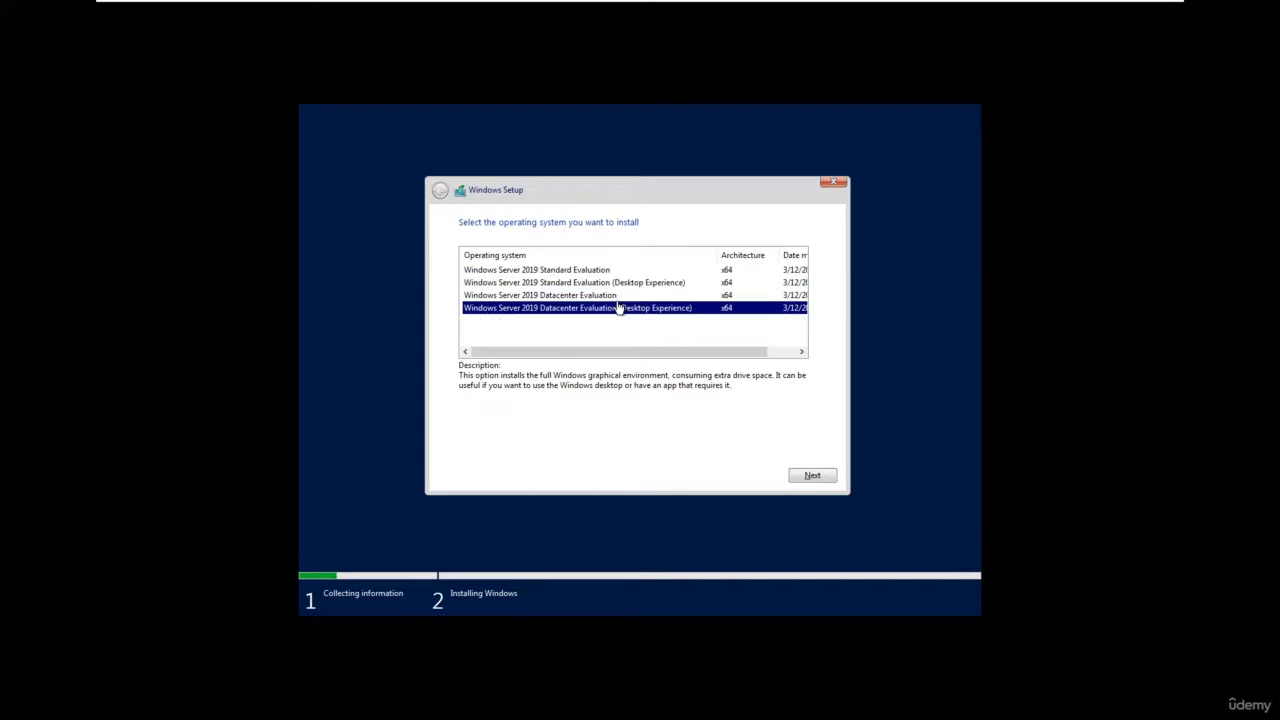
click(627, 299)
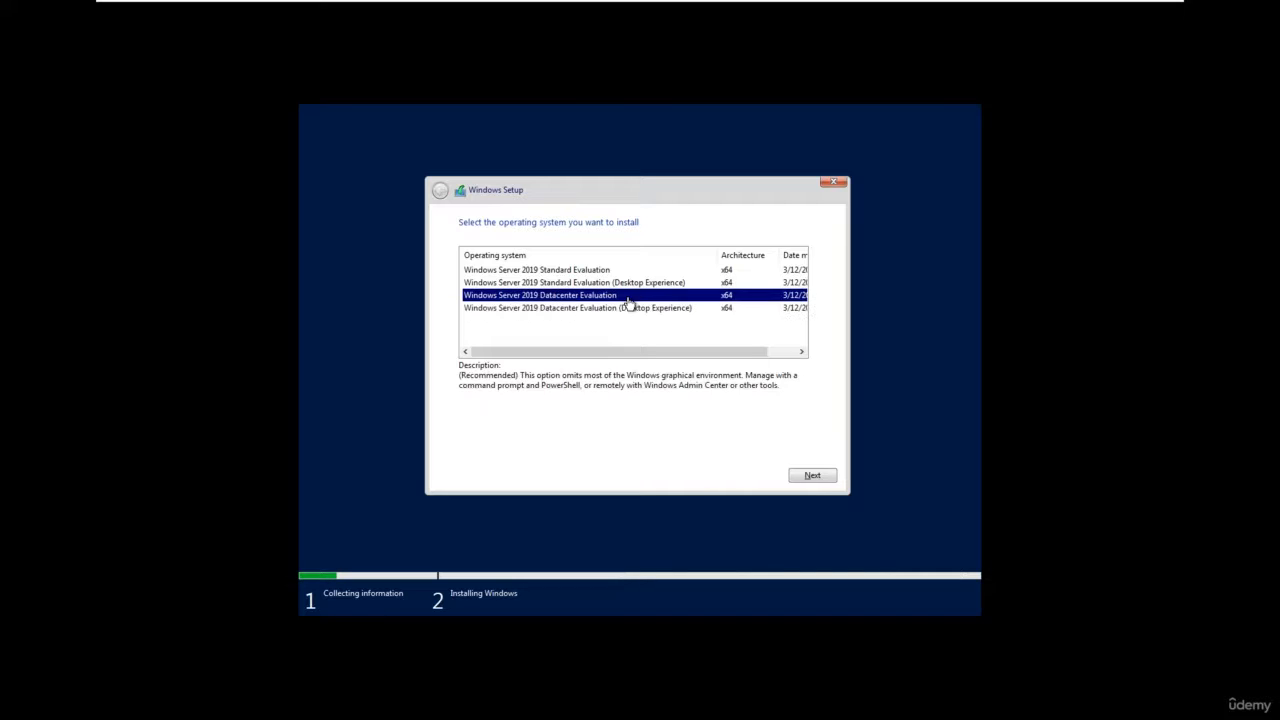
click(630, 284)
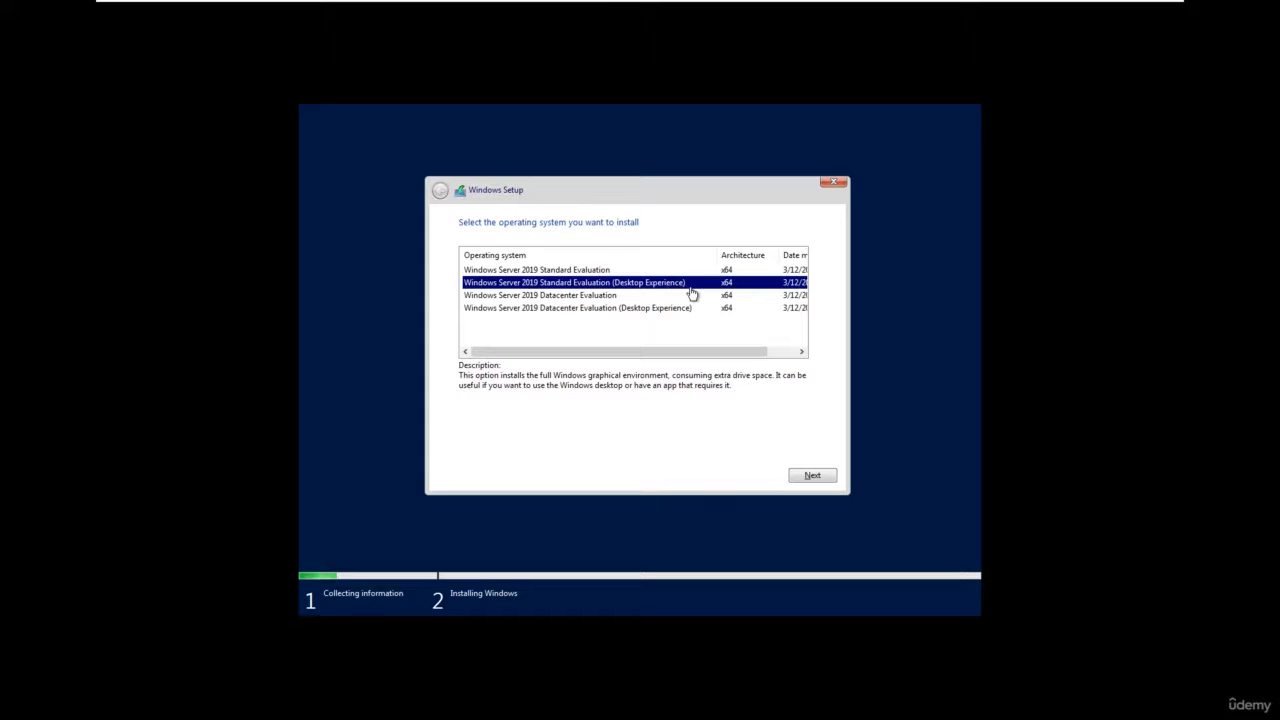
click(822, 477)
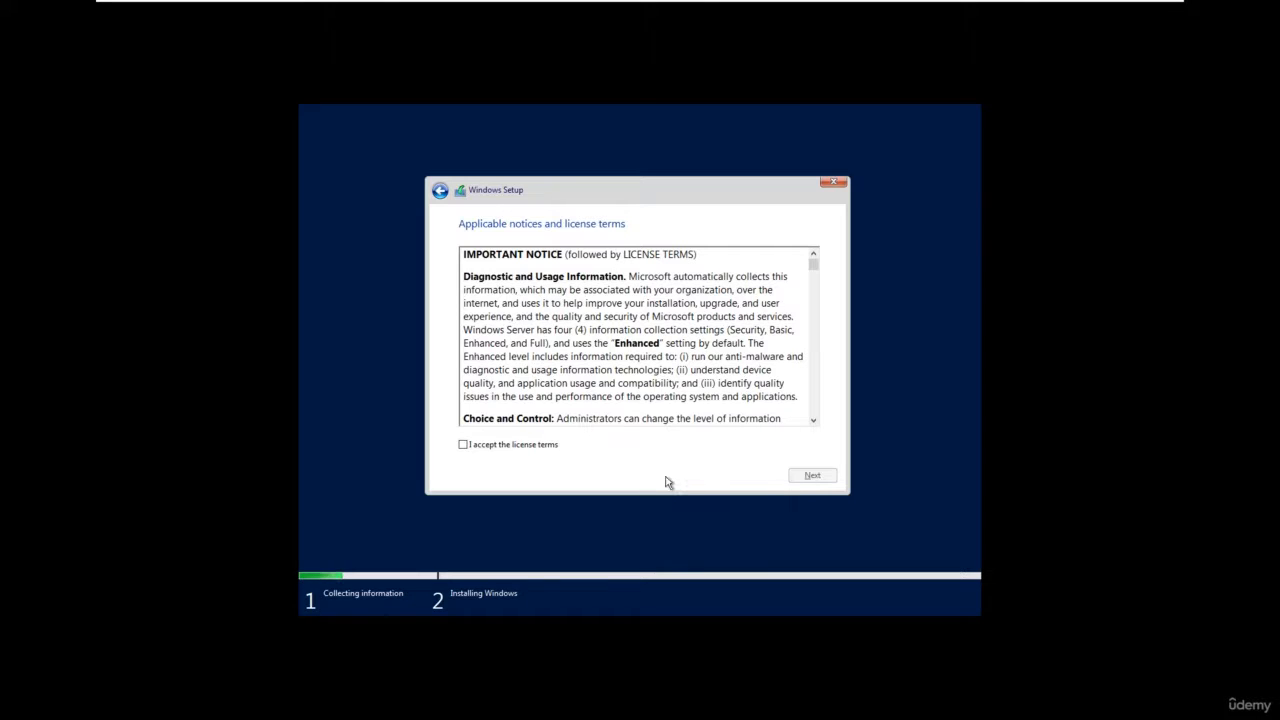
Accept the license terms and run a custom Windows-only installation on Drive 0 Unallocated Space.
click(548, 453)
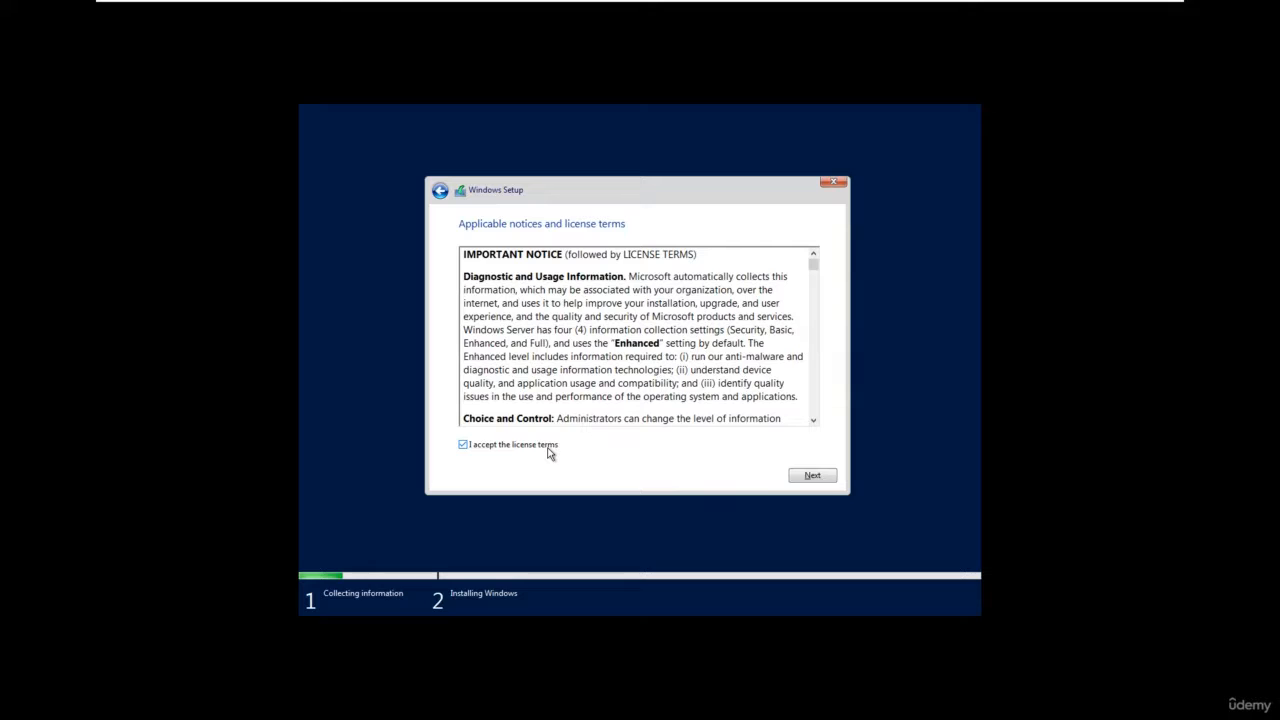
click(812, 476)
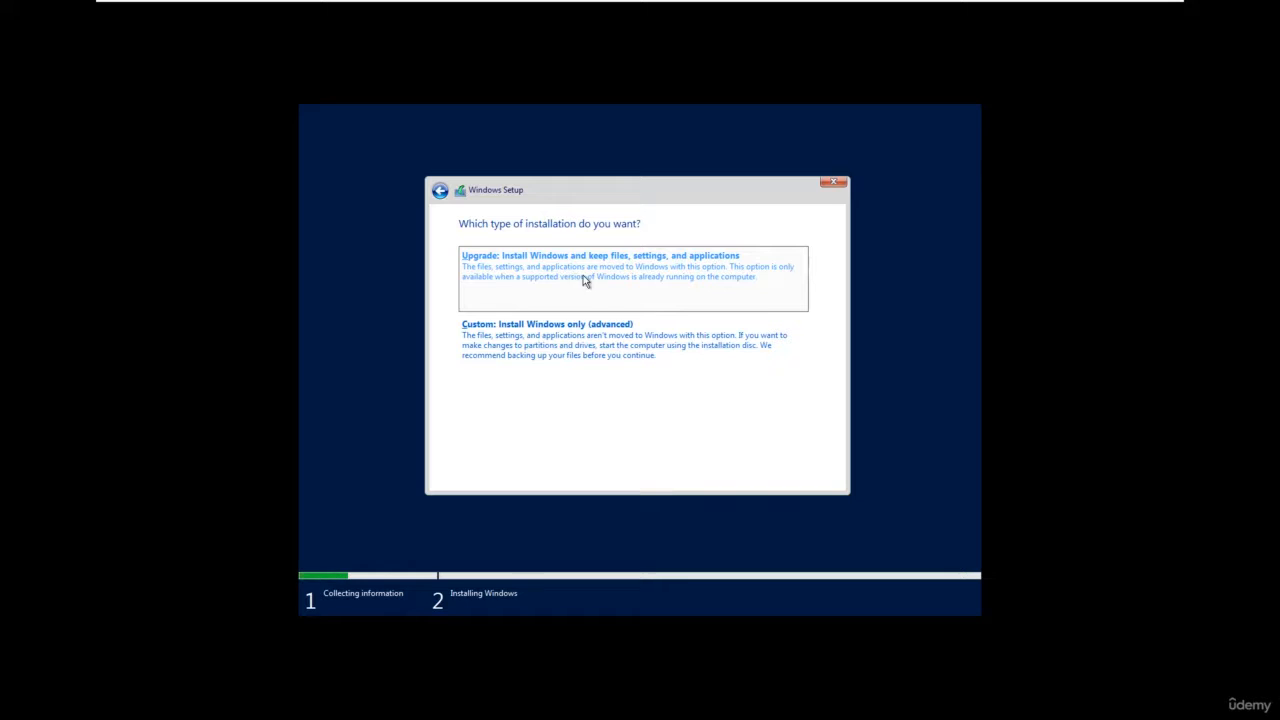
click(590, 347)
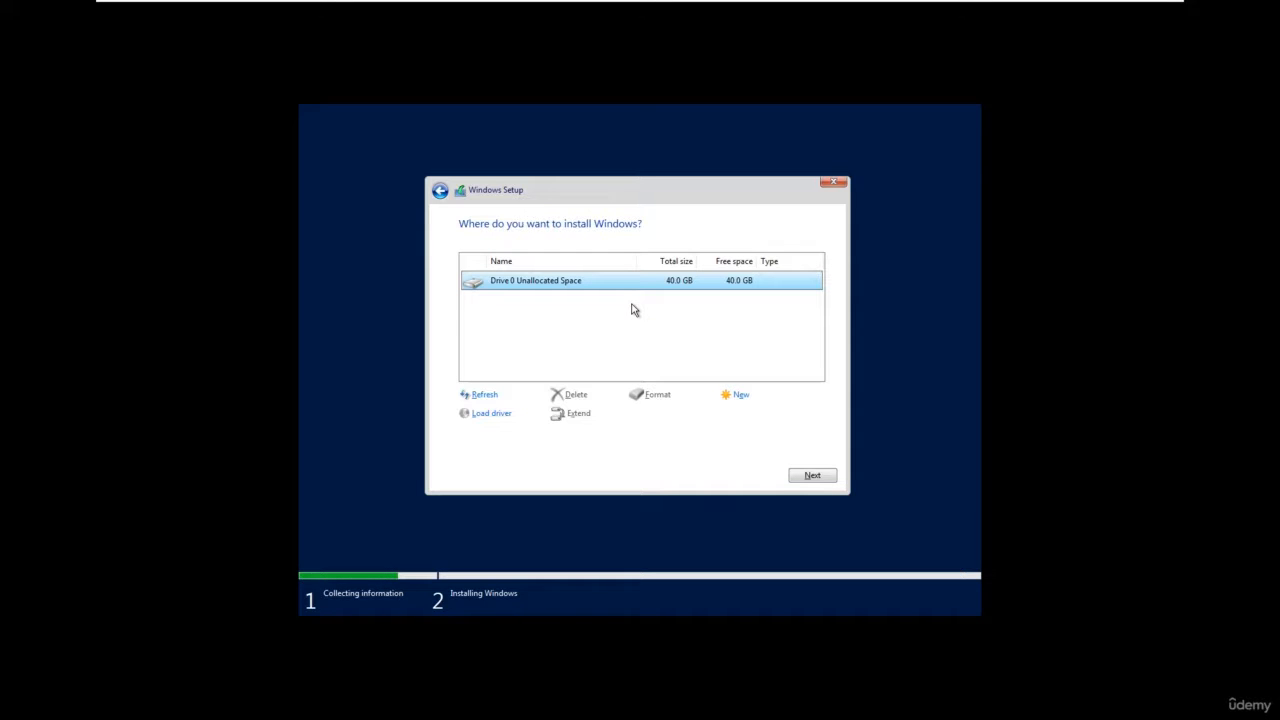
click(812, 477)
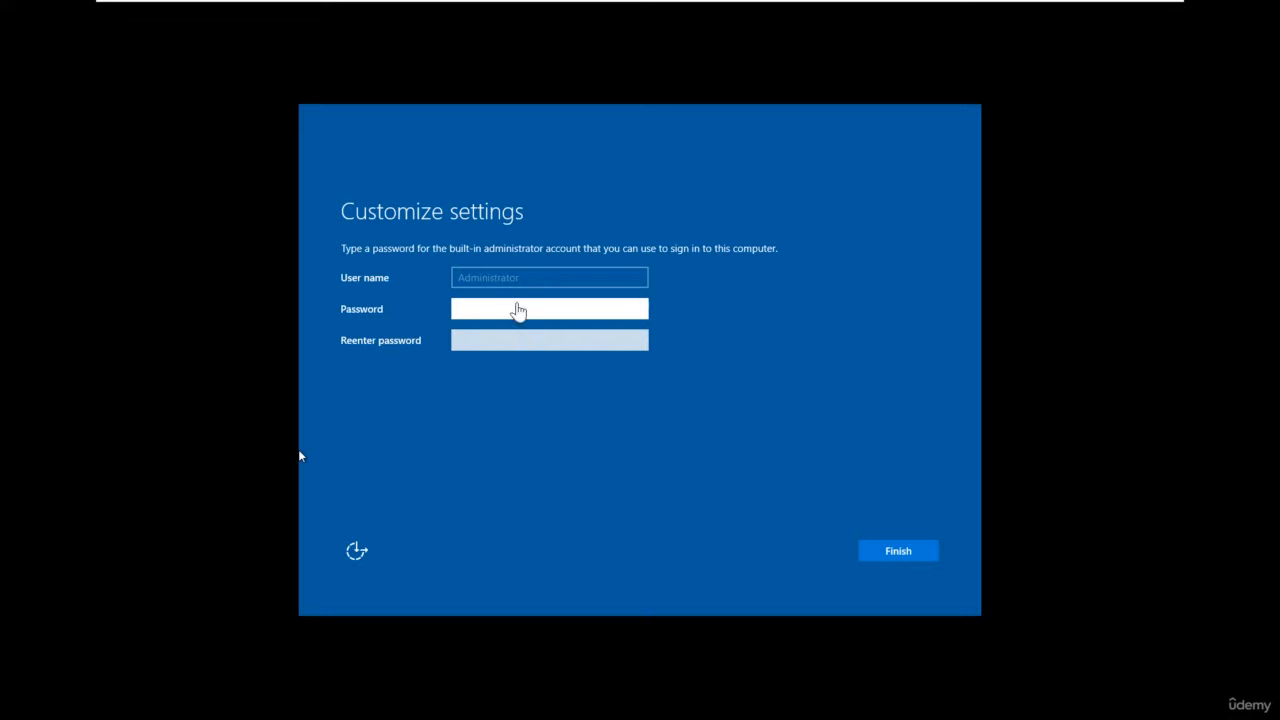
Enter and re-enter the password for the built-in Administrator account and finish the setup.
click(529, 306)
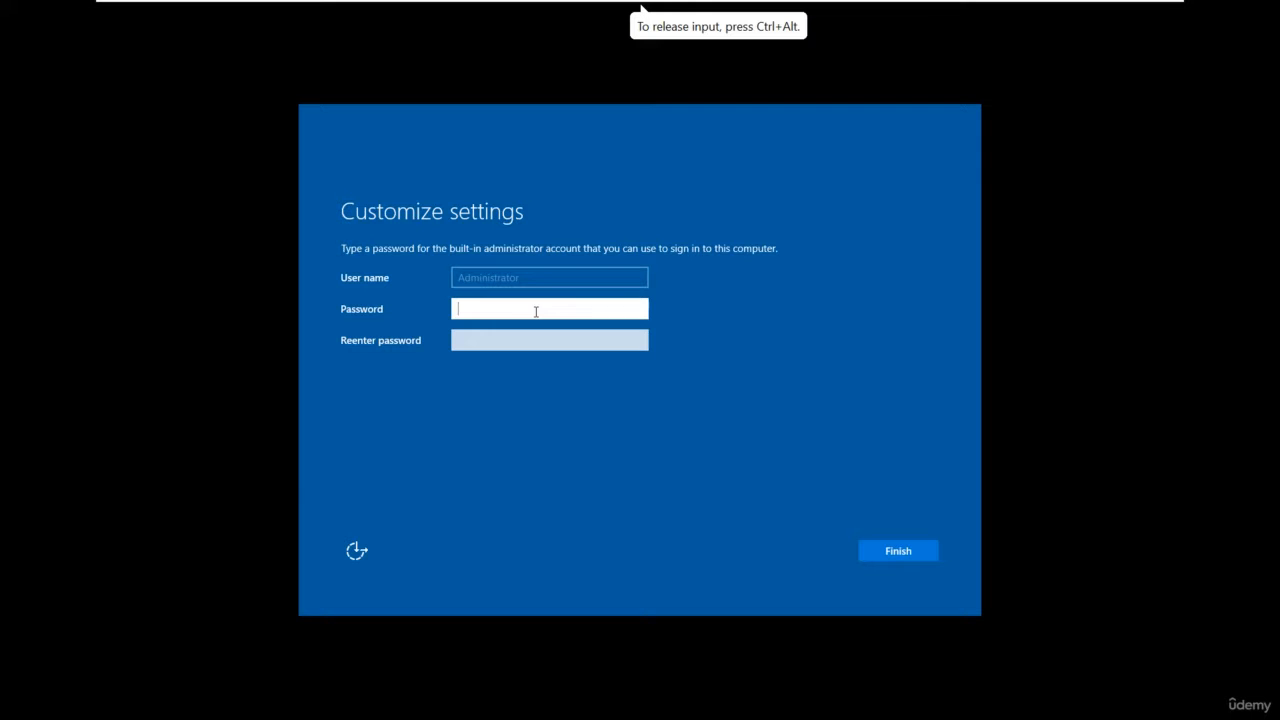
text(Password1)
key(Tab)
text(Passw)
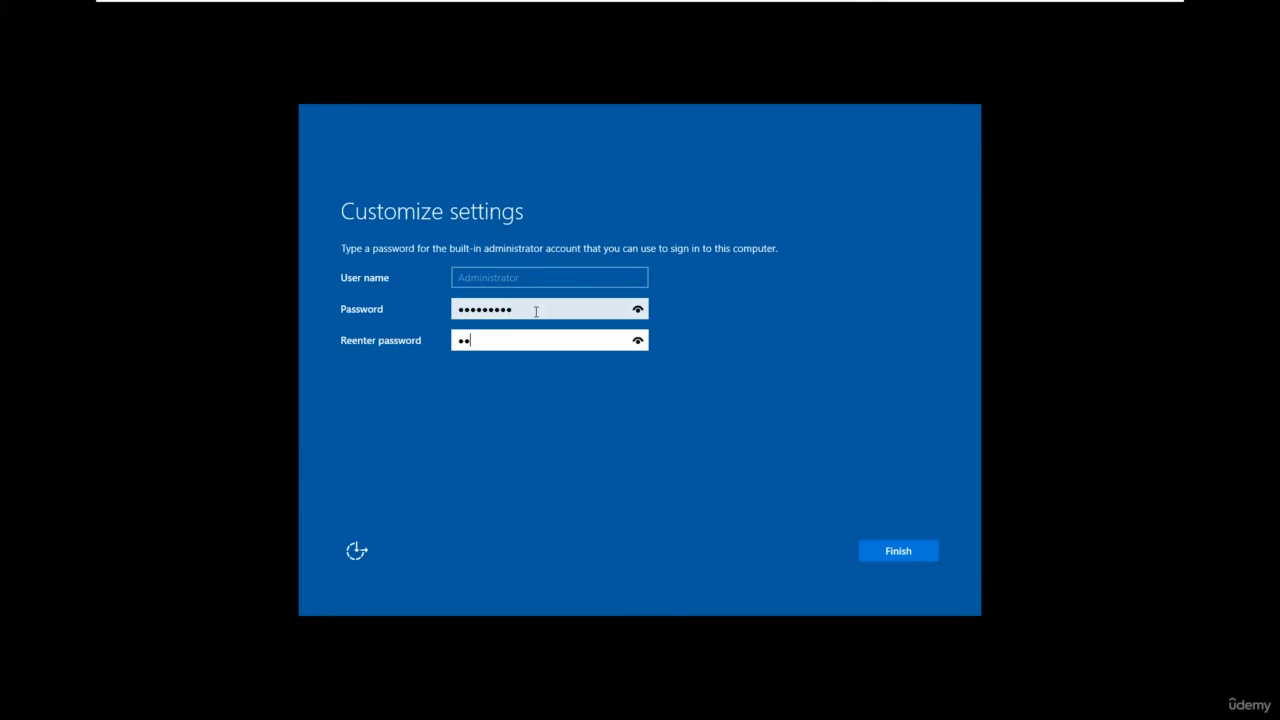
text(ord1)
key(Return)
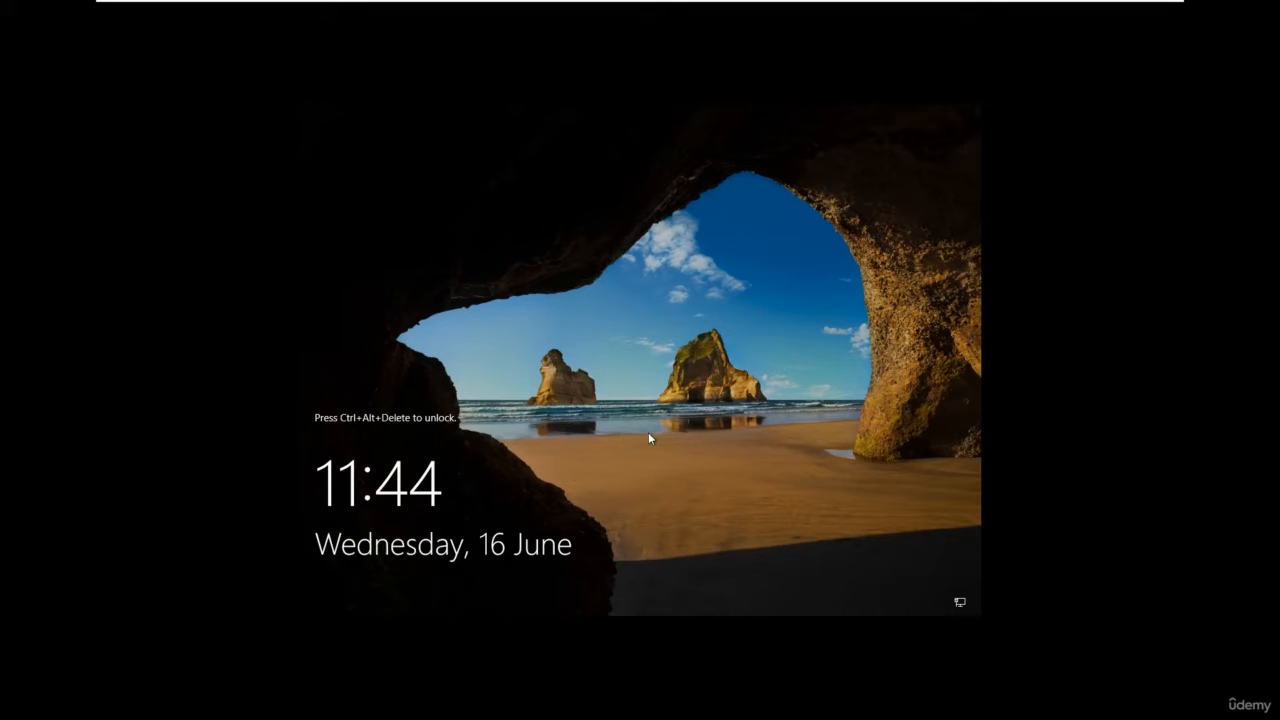
Unlock the server and sign in as Administrator with the account password.
key(ctrl+alt+Delete)
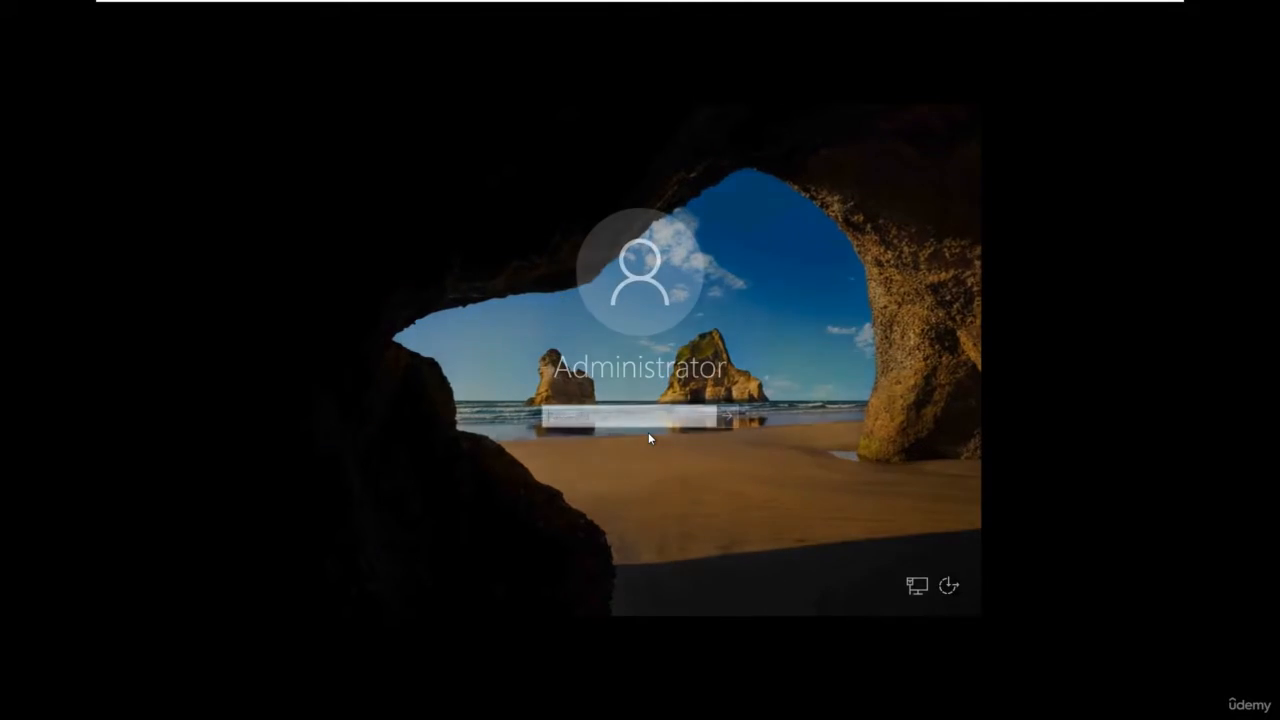
text(Pa$$w0rd)
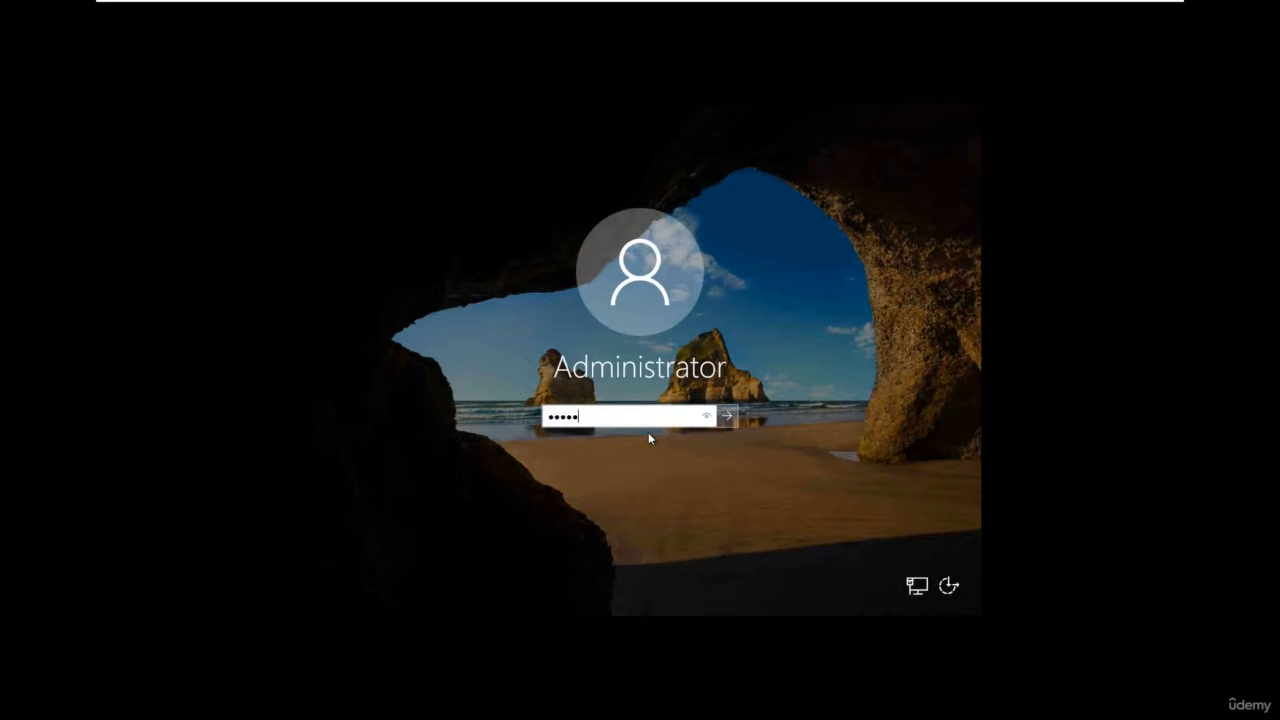
key(Return)
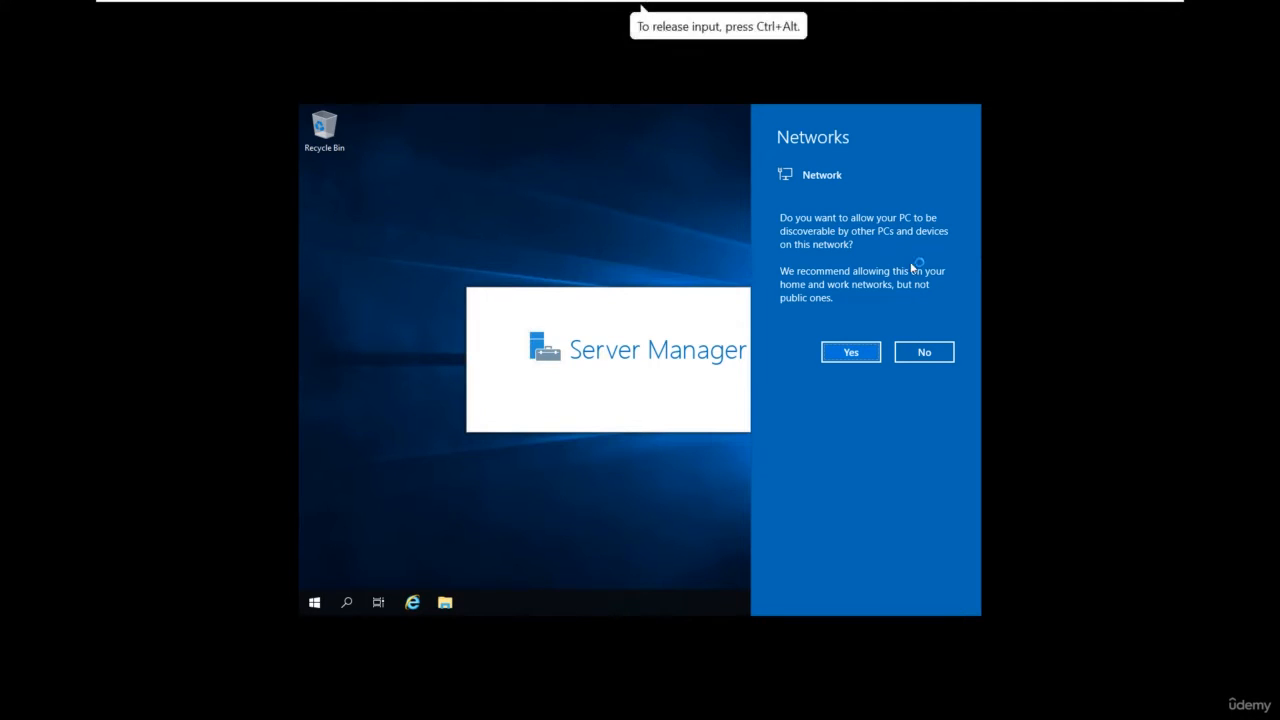
Dismiss the network discovery prompt and close the Windows Admin Center message with the option not to show it again.
click(637, 237)
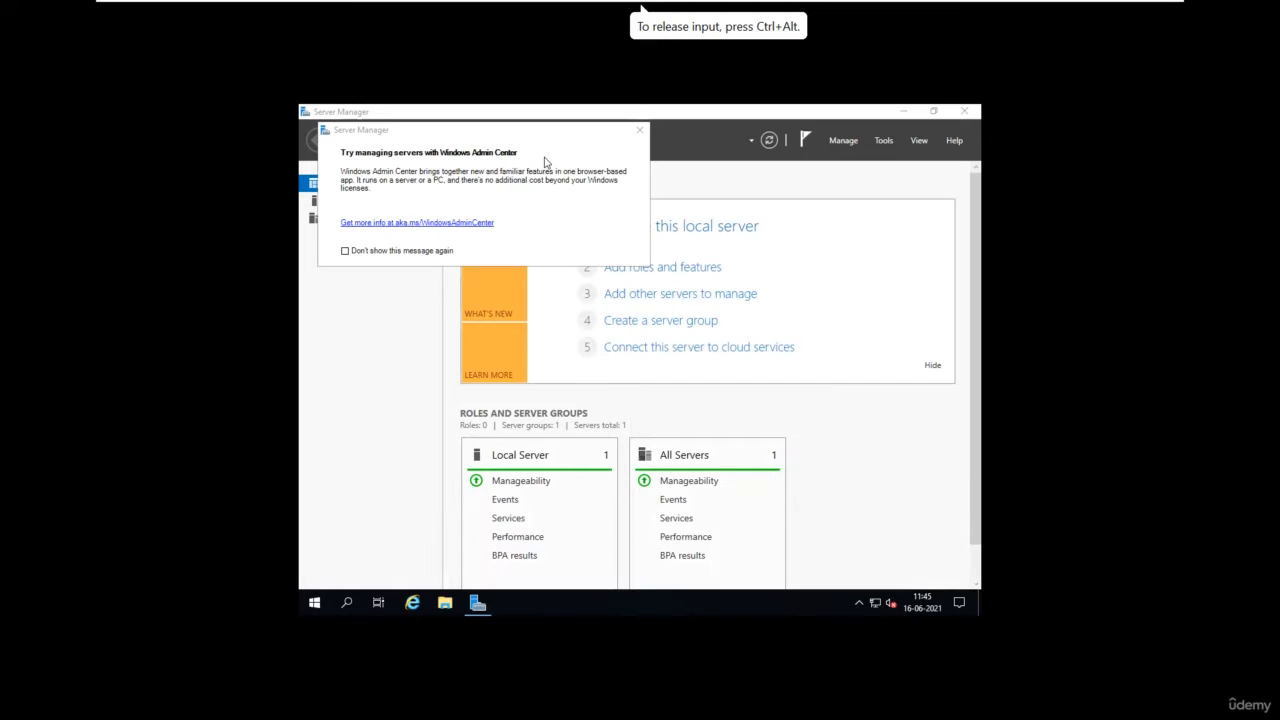
click(390, 251)
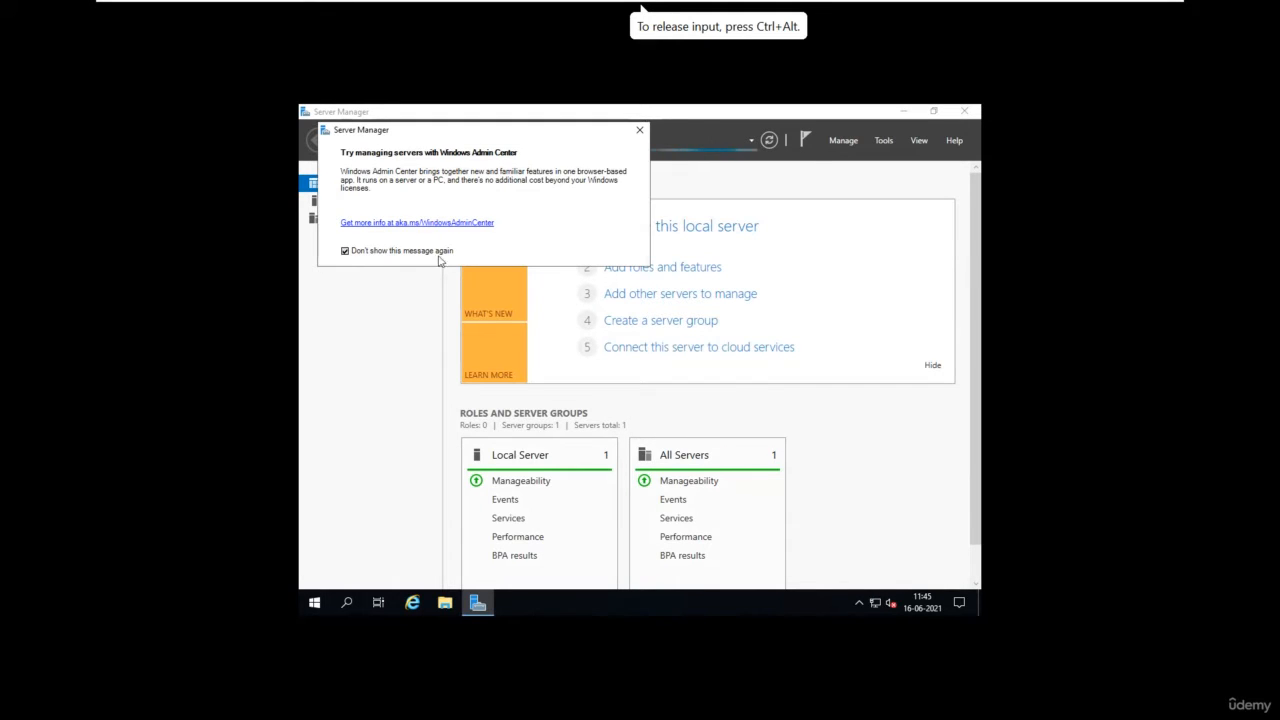
click(640, 132)
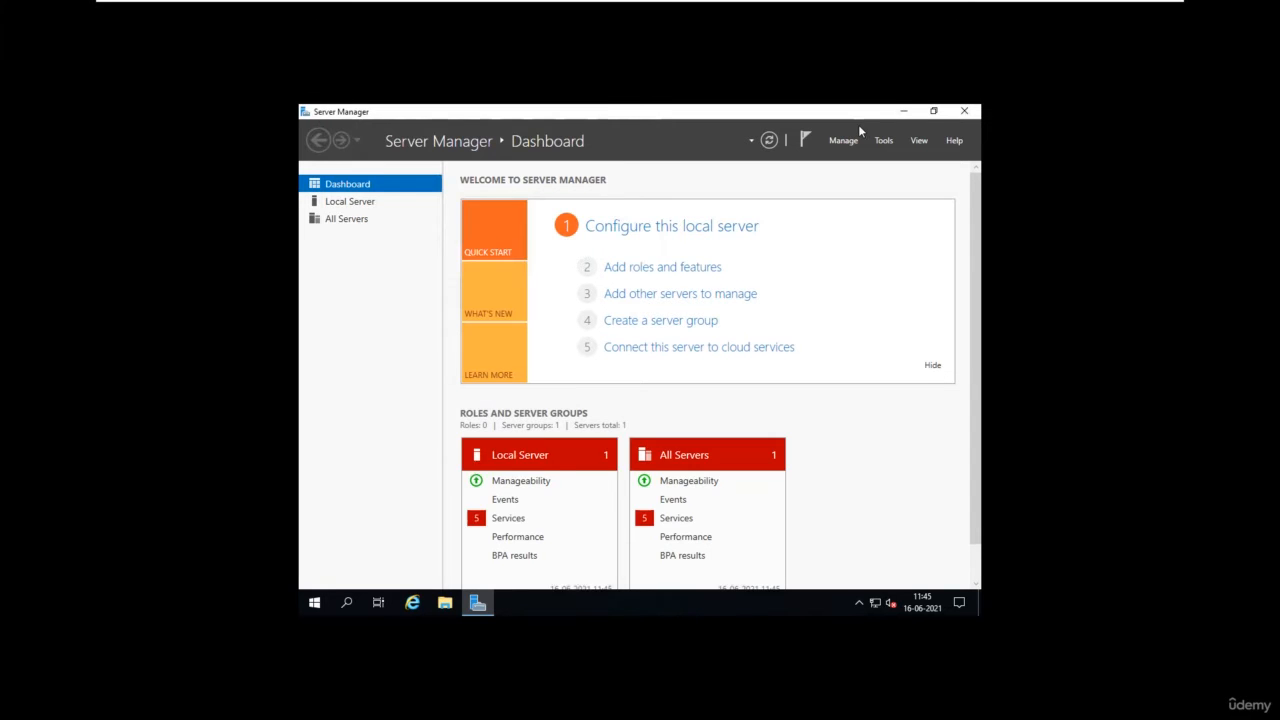
View the desktop and examine the computer name and workgroup change options for the local server in Server Manager, cancelling without changes.
click(894, 115)
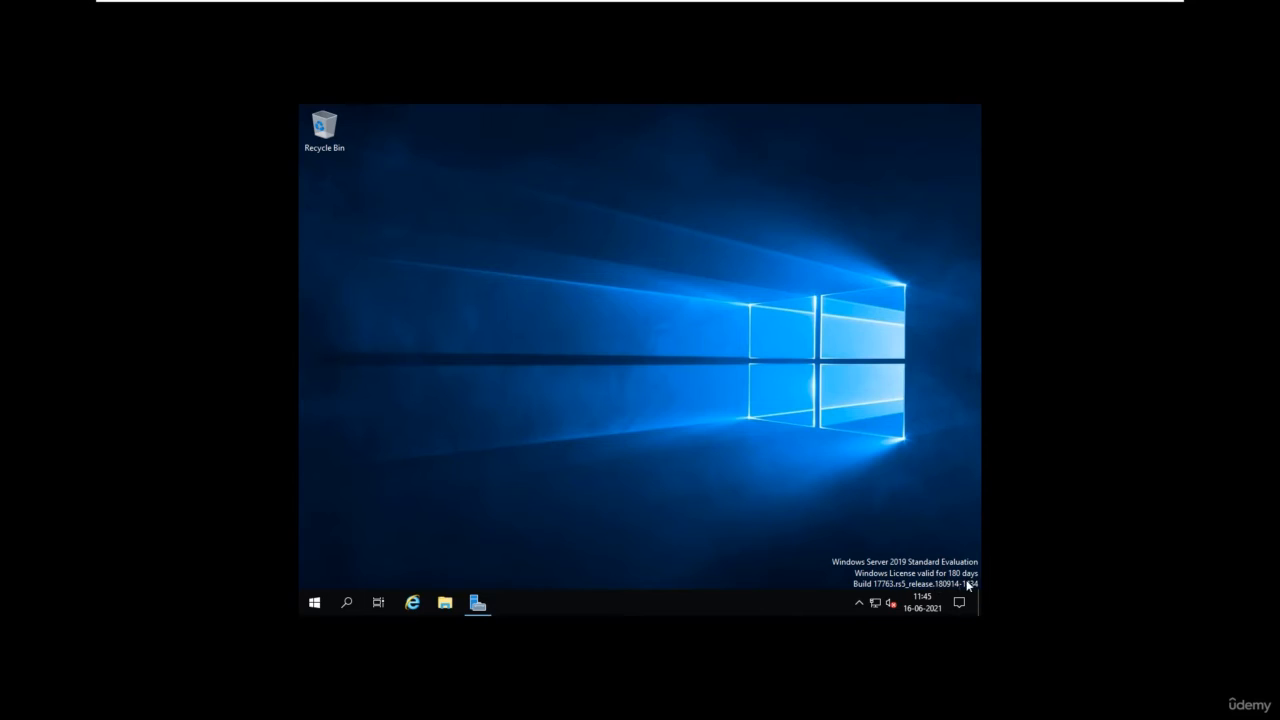
click(477, 602)
click(344, 201)
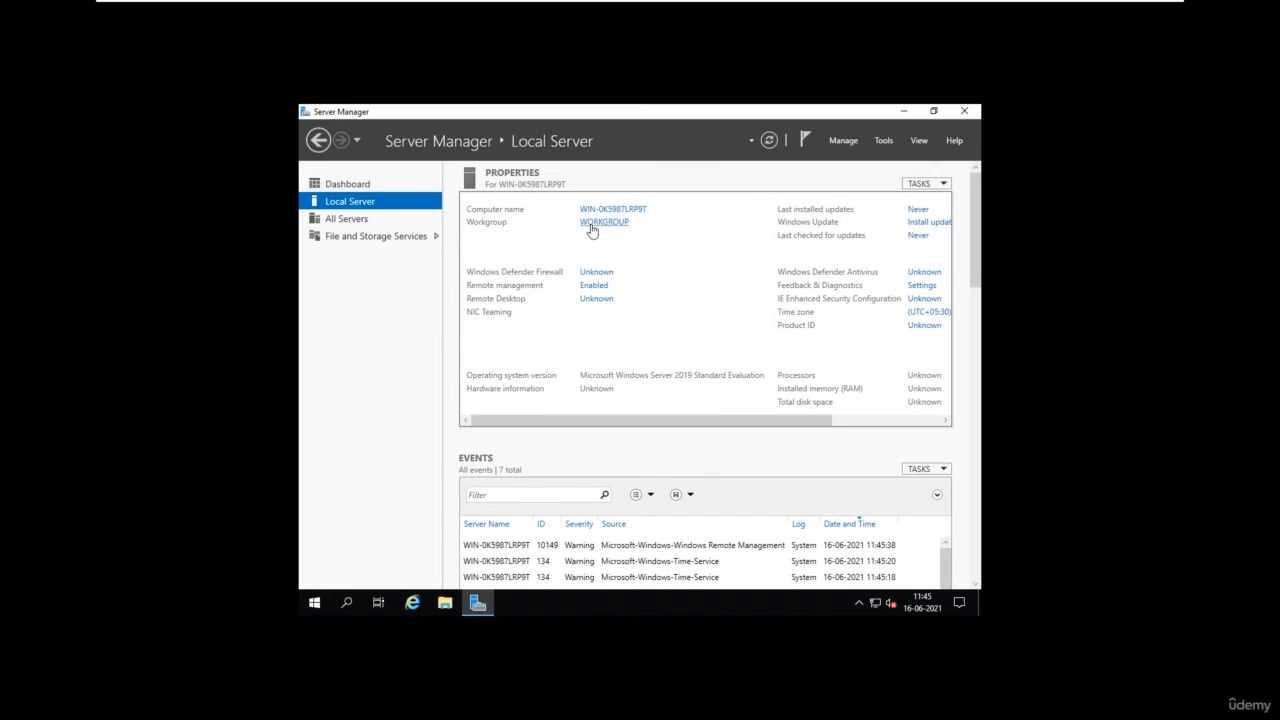
click(613, 210)
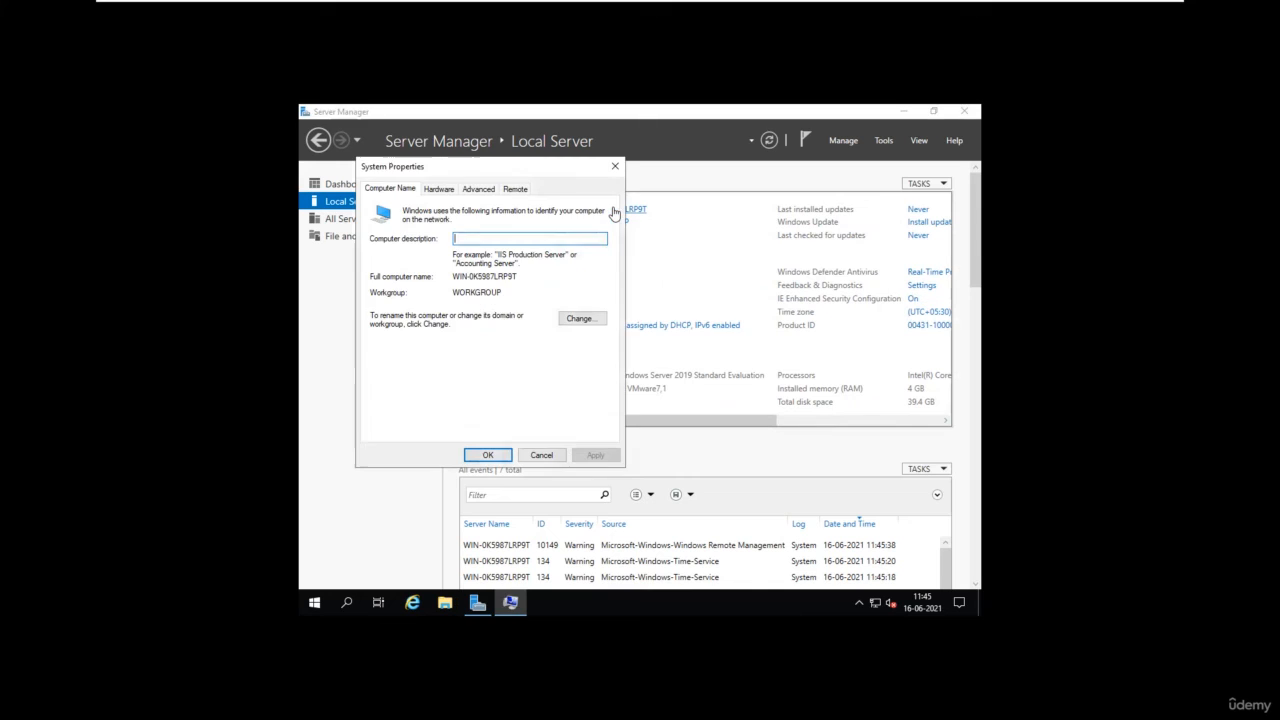
click(575, 322)
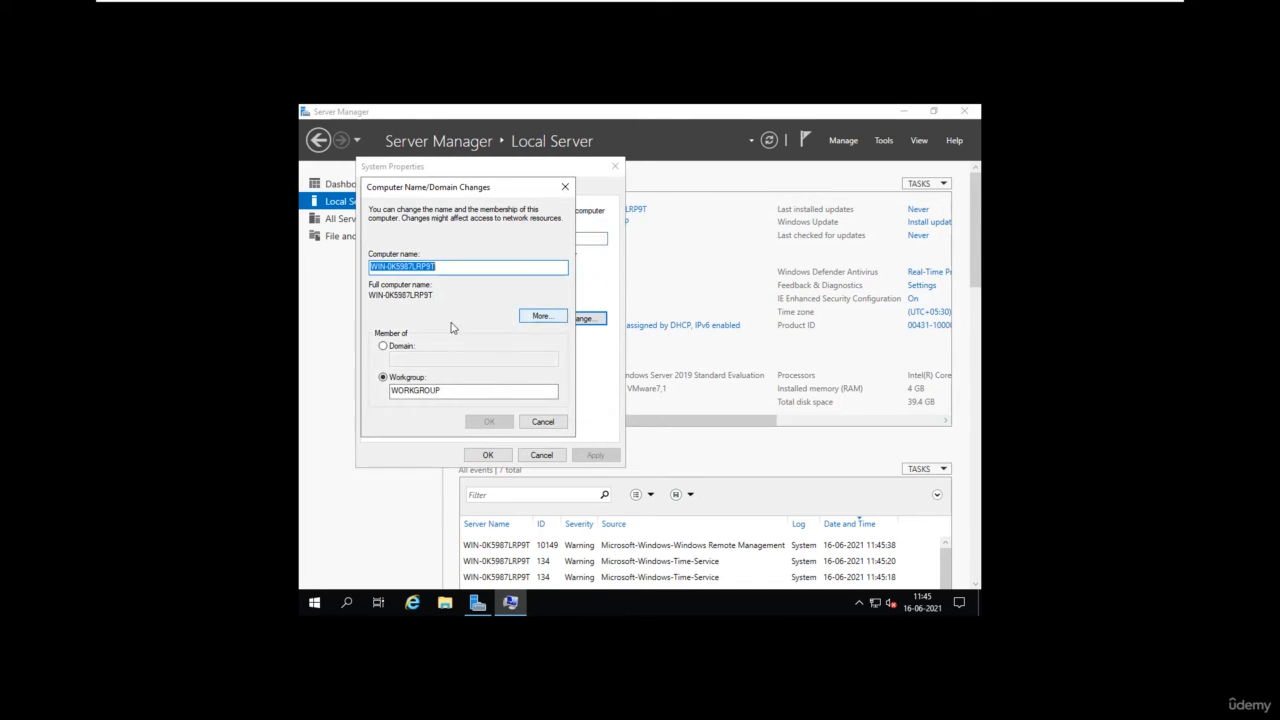
click(542, 421)
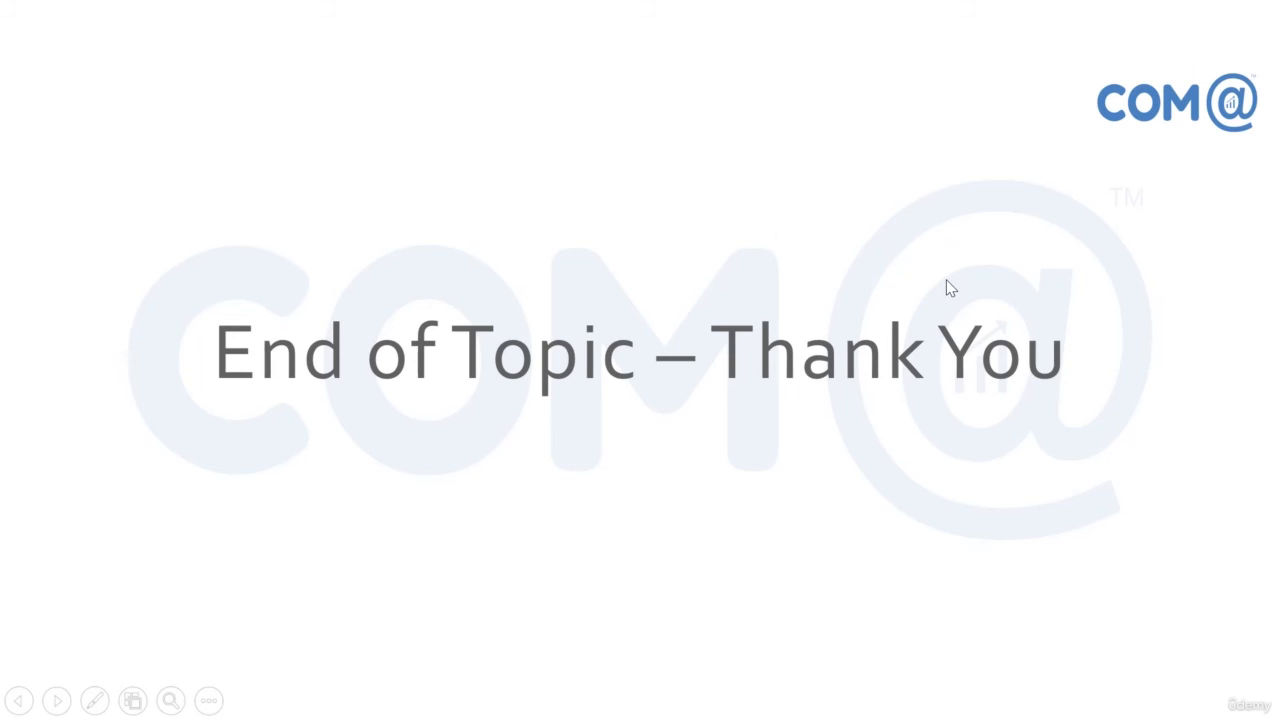